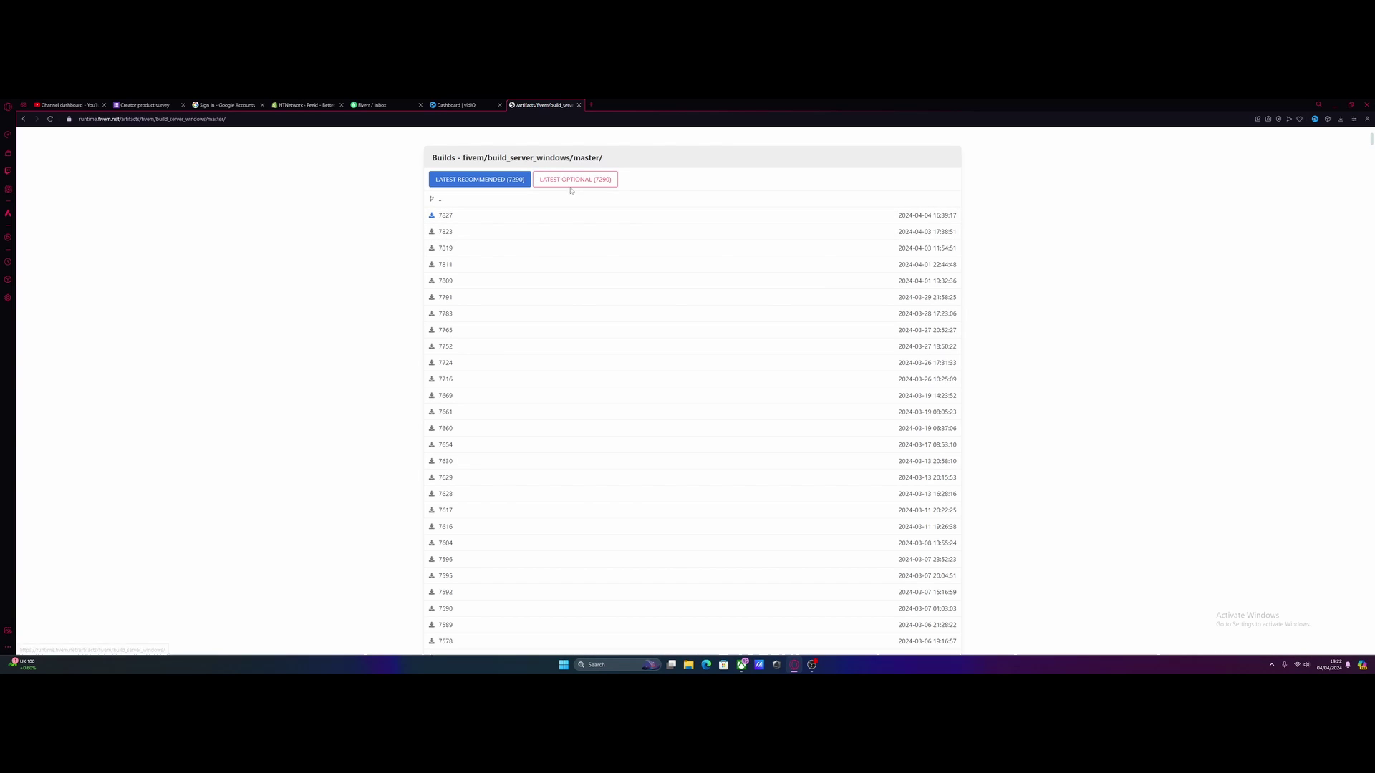
Download the Windows server build 7827 archive (server.7z) from the FiveM artifacts page.
left_click(432, 217)
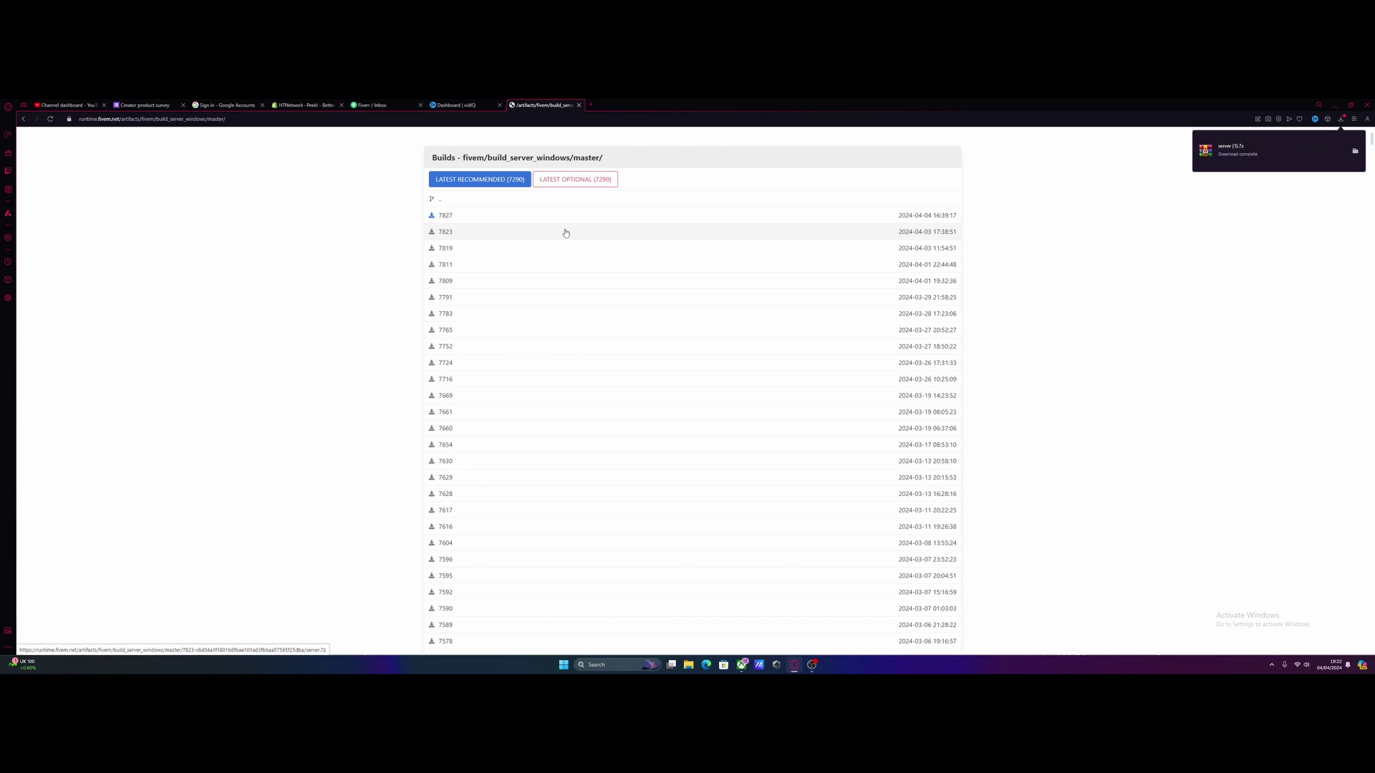
Open server.7z in WinRAR and browse its citizen folder and DLL files.
left_click(1267, 156)
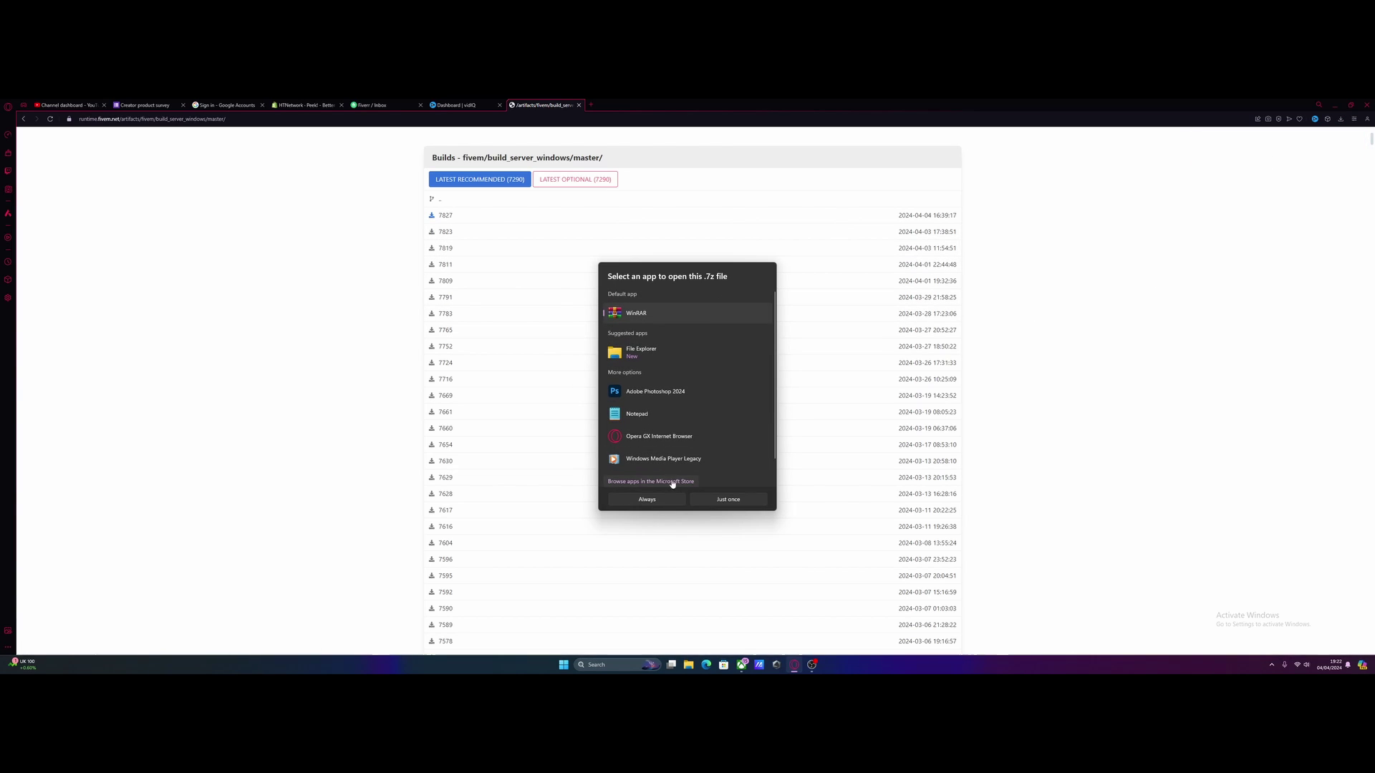
left_click(650, 499)
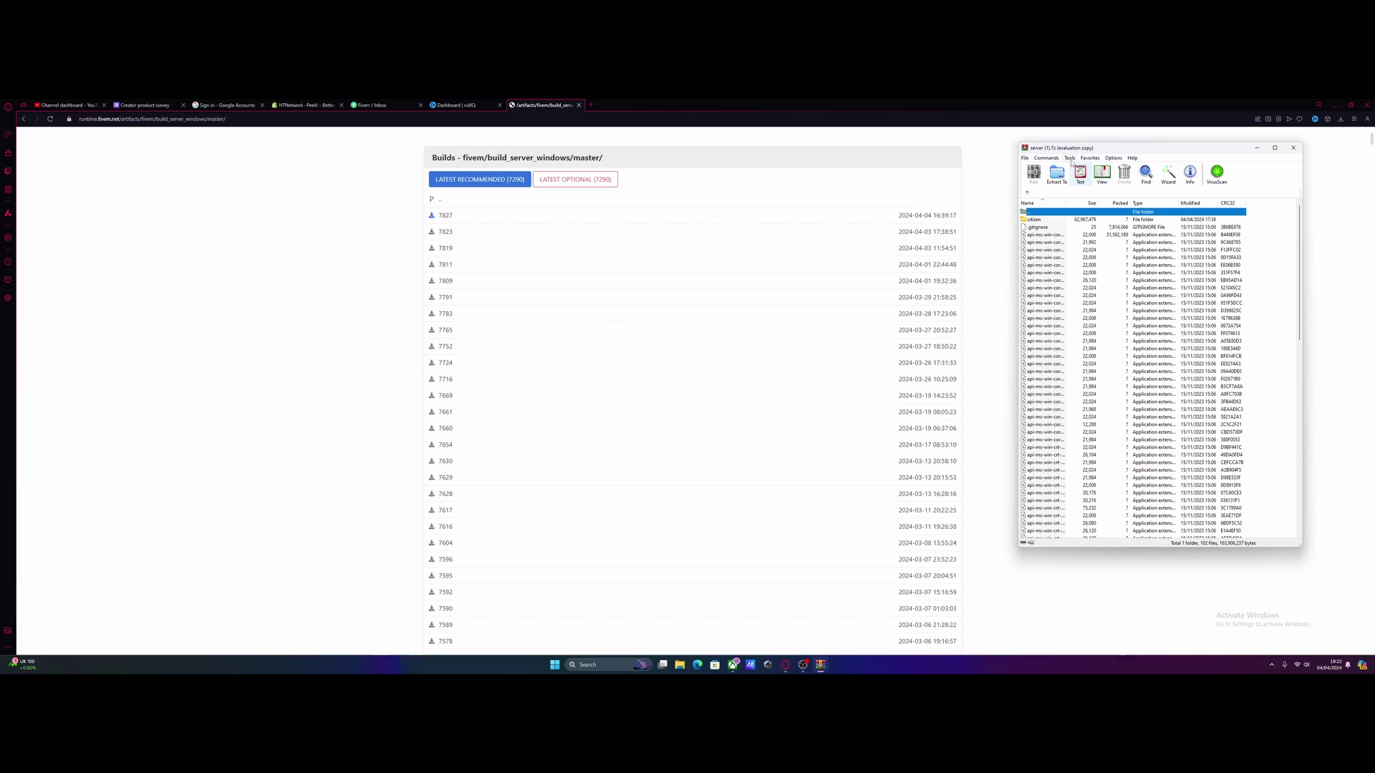
left_click_drag(1079, 143, 1051, 134)
left_click(1078, 288)
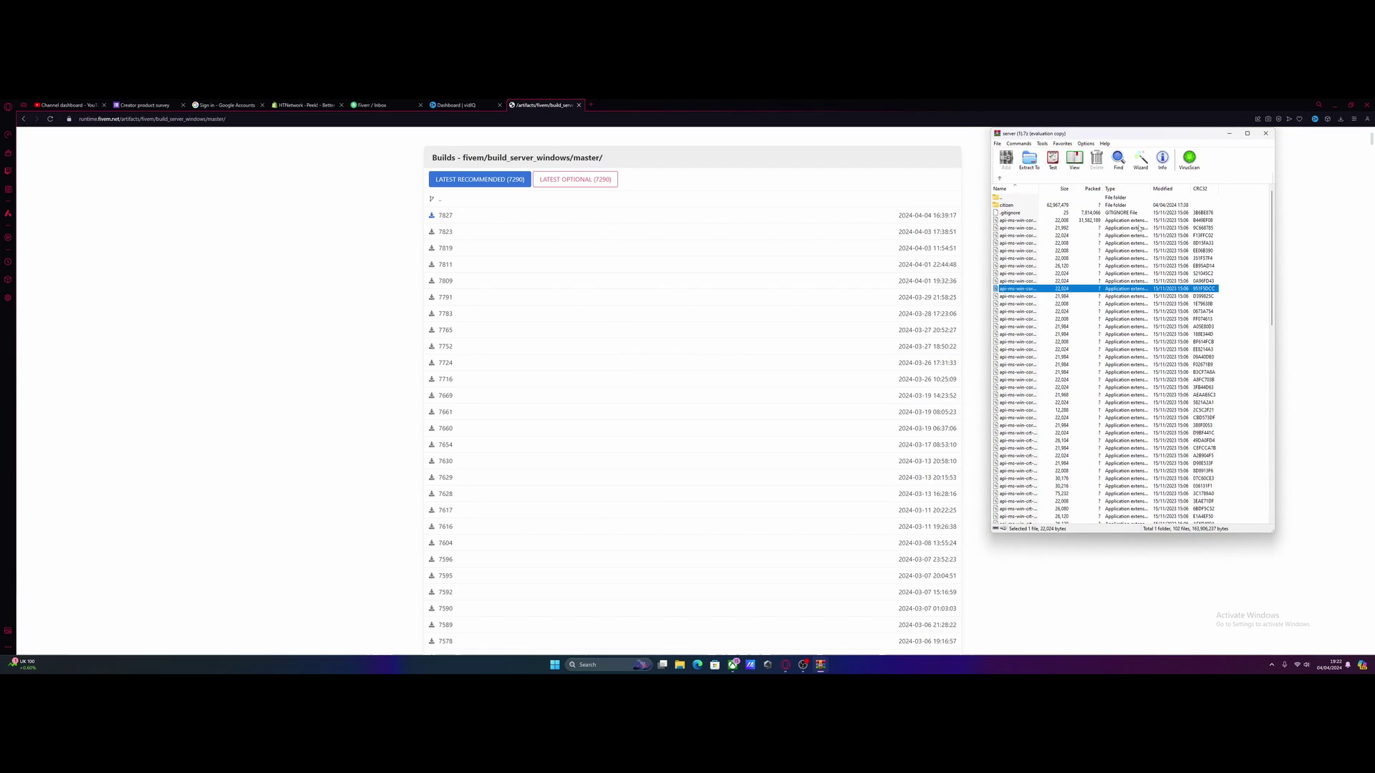
scroll(1078, 293, "down", 8)
scroll(1081, 295, "up", 8)
scroll(1089, 298, "down", 5)
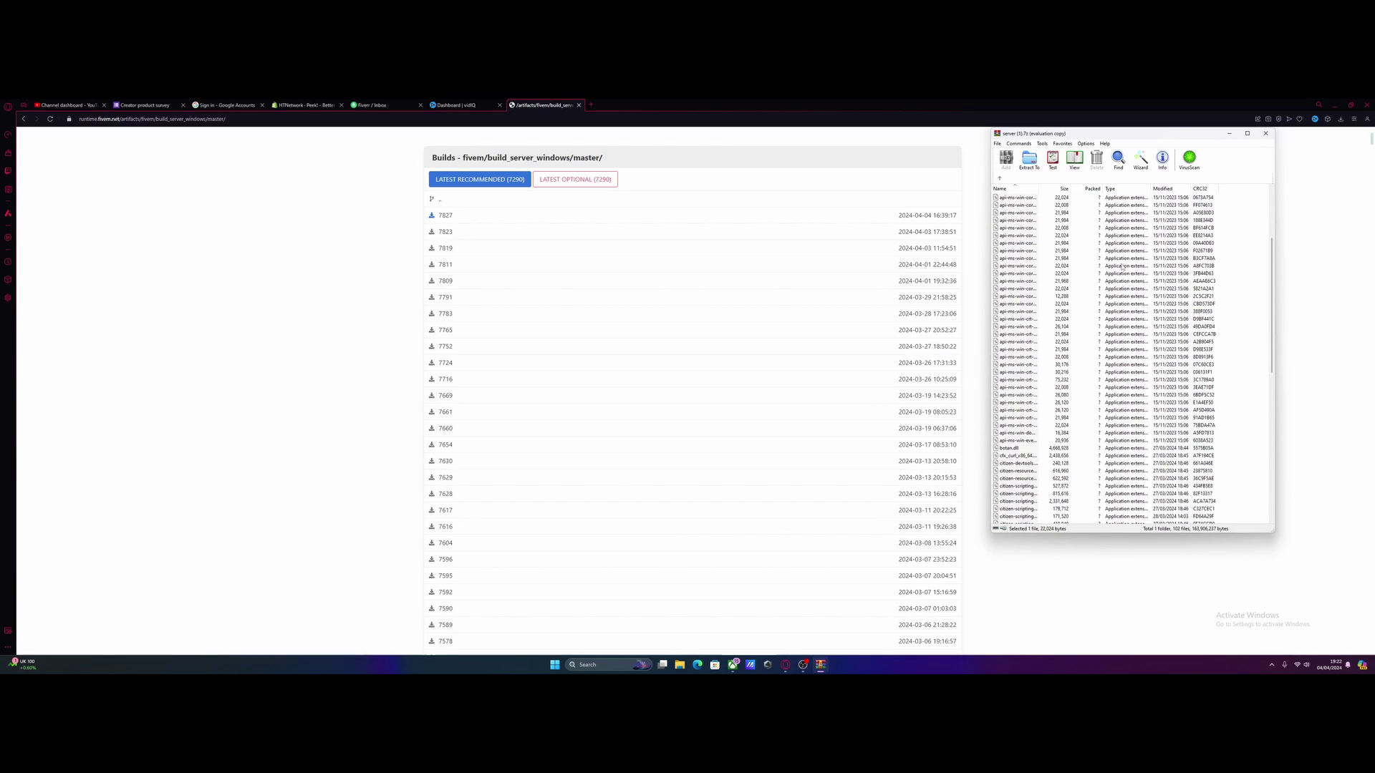
Minimize the browser and navigate to HTNetwork > Servers > QBCore > server.
left_click(1351, 104)
left_click(1331, 109)
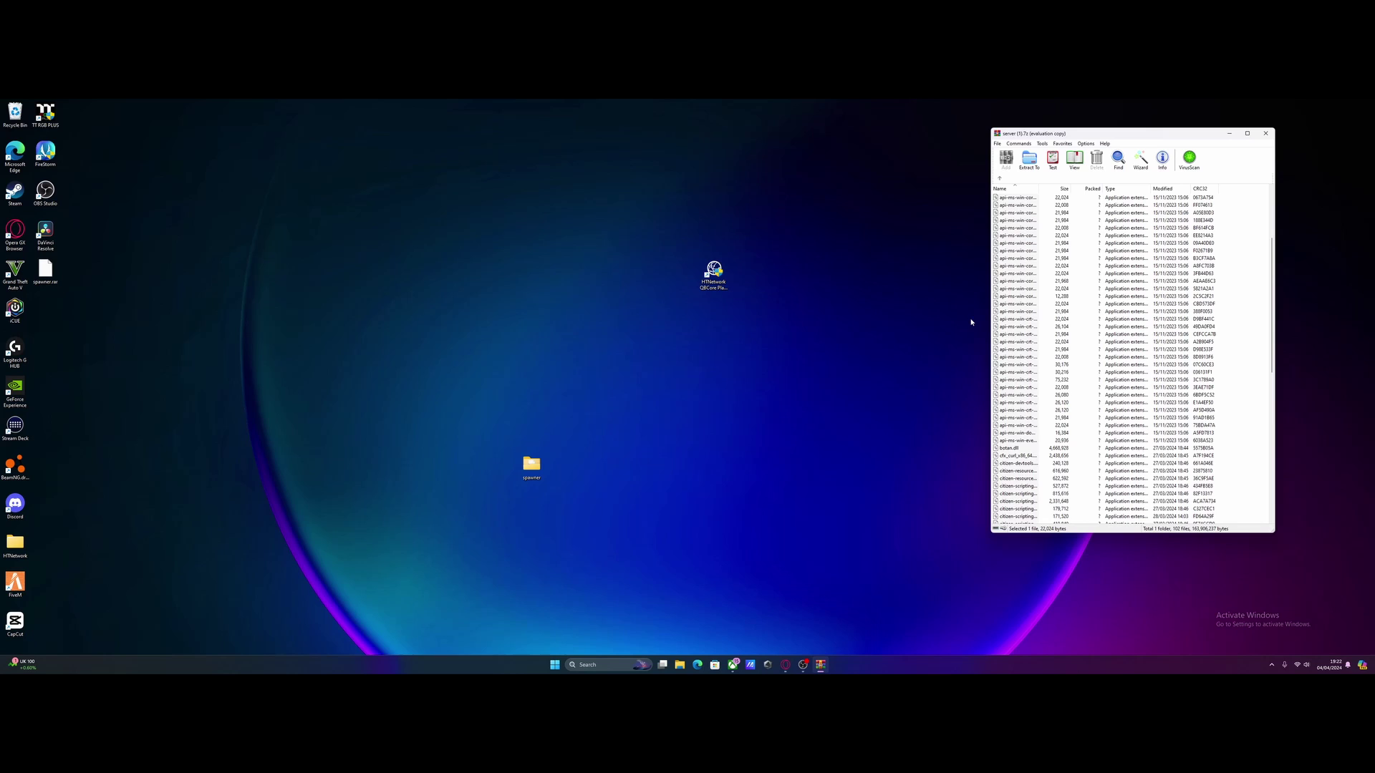
double_click(15, 542)
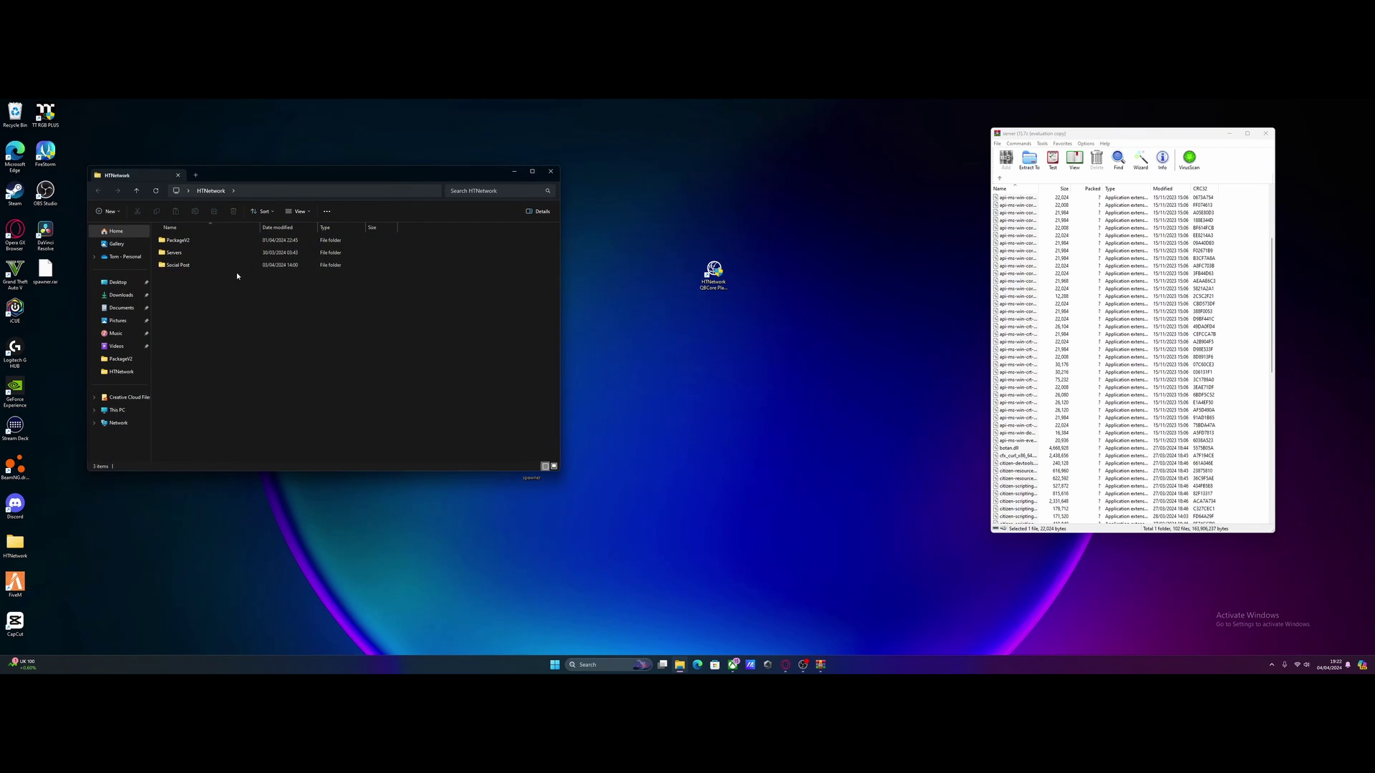
double_click(190, 252)
double_click(188, 252)
double_click(187, 242)
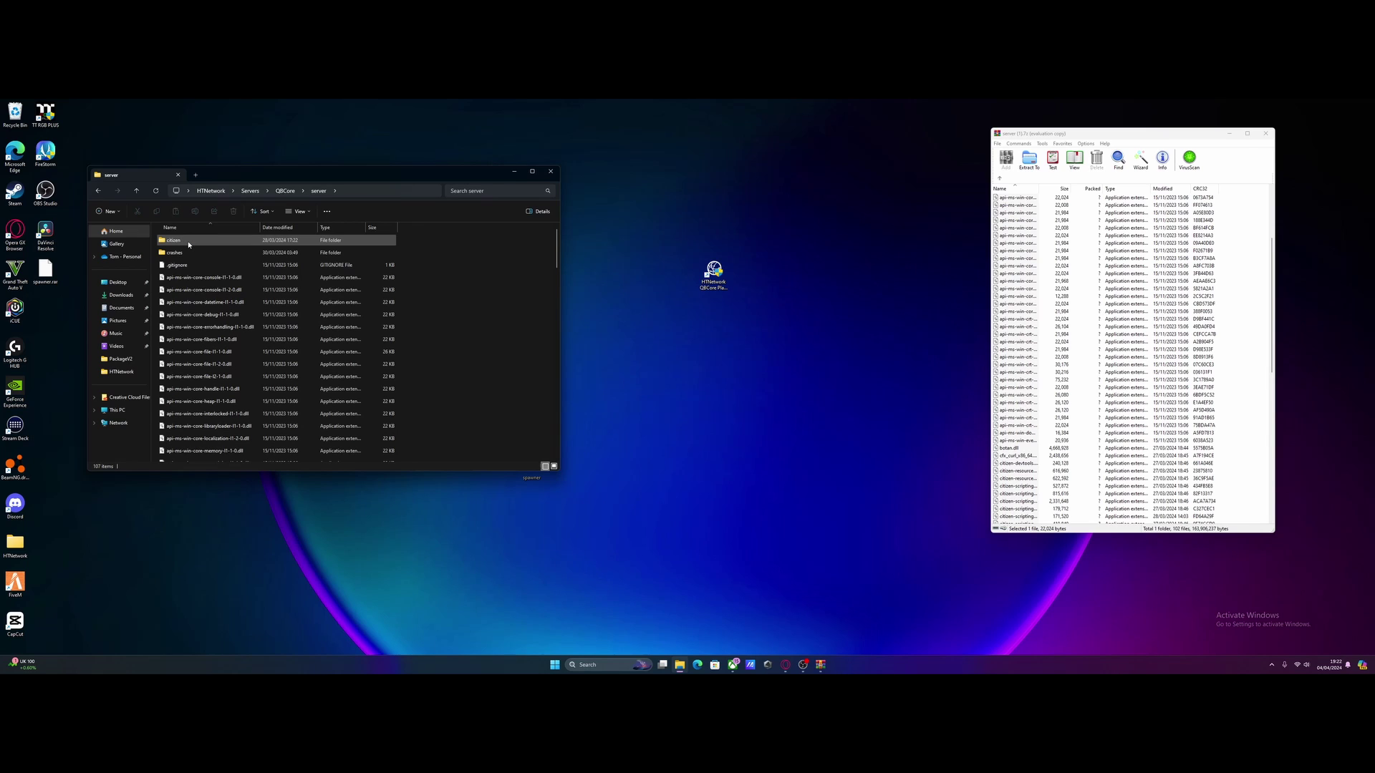
Select a file in the archive list and scroll through its contents.
left_click(1031, 312)
scroll(254, 389, "down", 7)
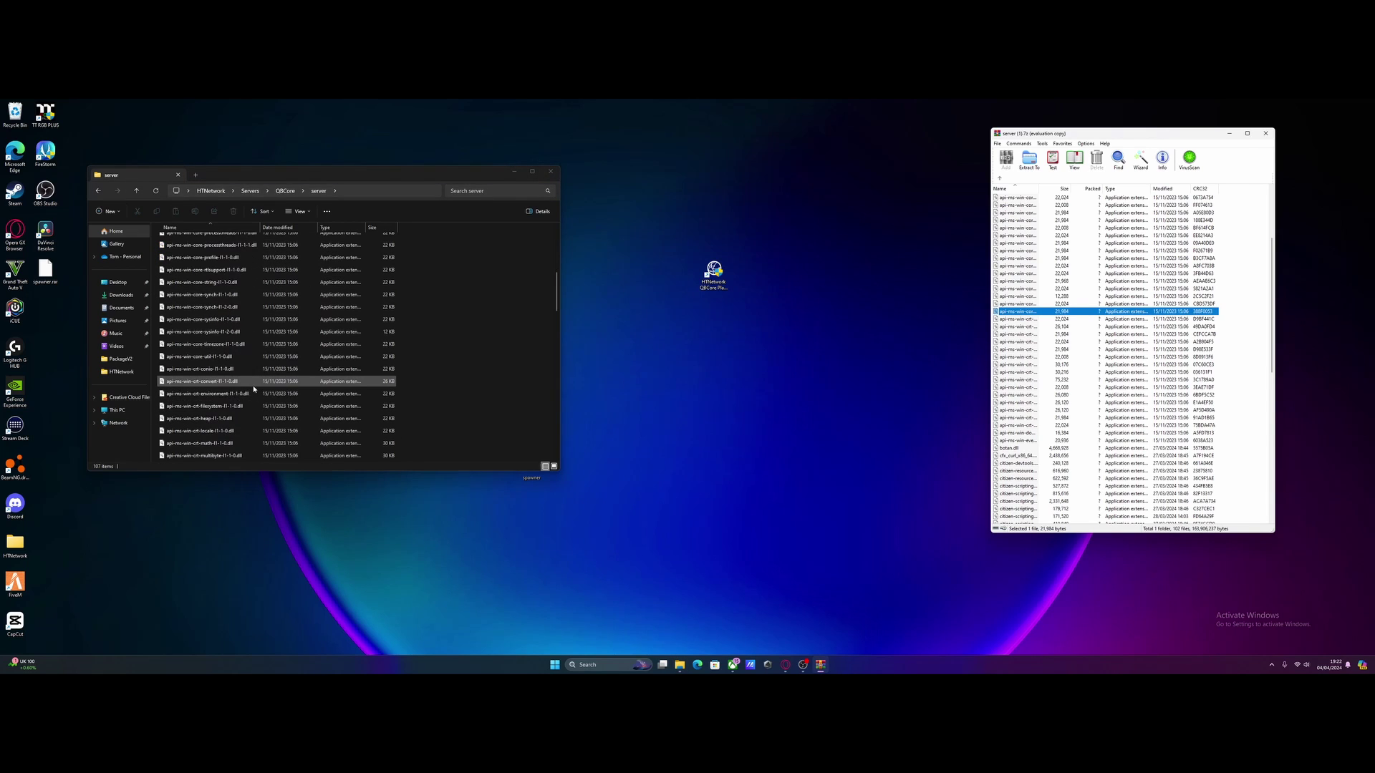
scroll(254, 389, "up", 7)
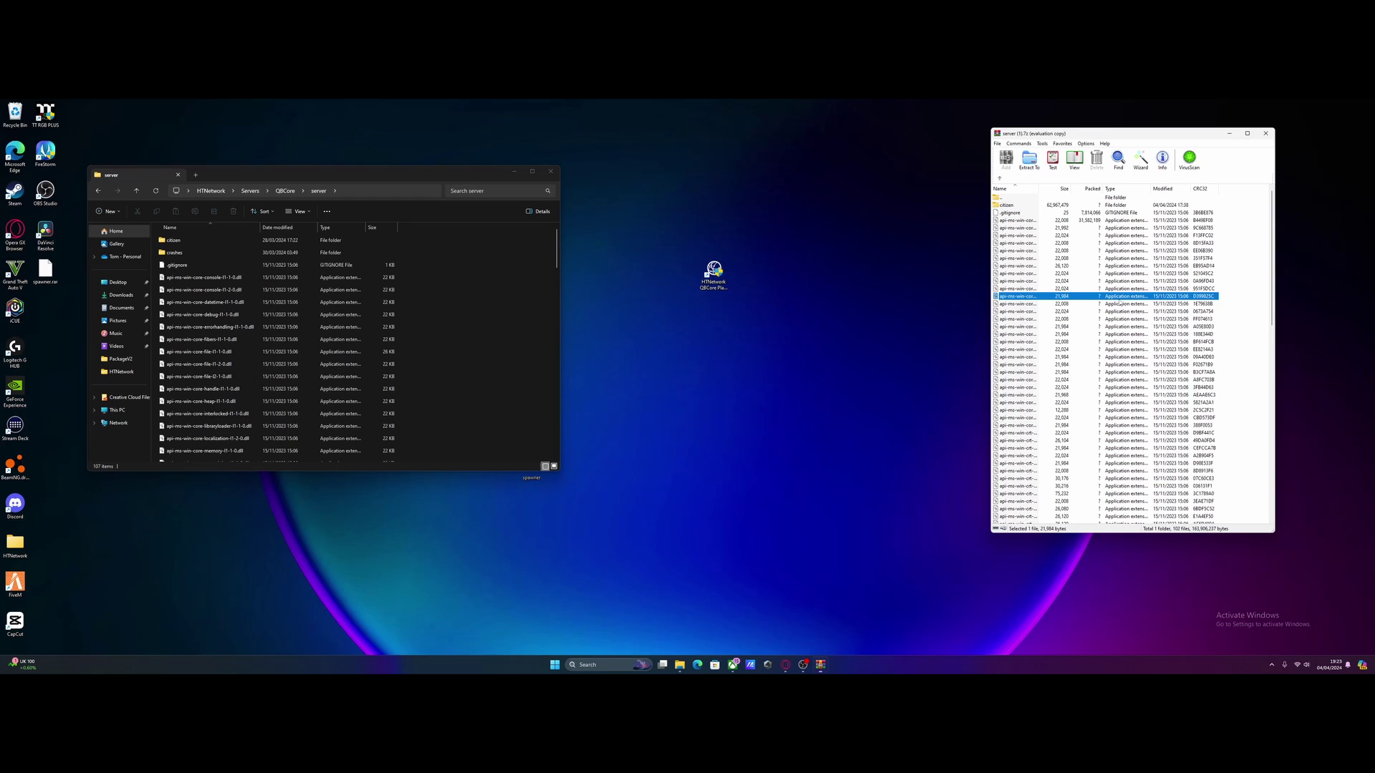
Drag all archive items into the QBCore server folder, replacing existing files.
key("ctrl+a")
left_click_drag(1125, 274, 529, 328)
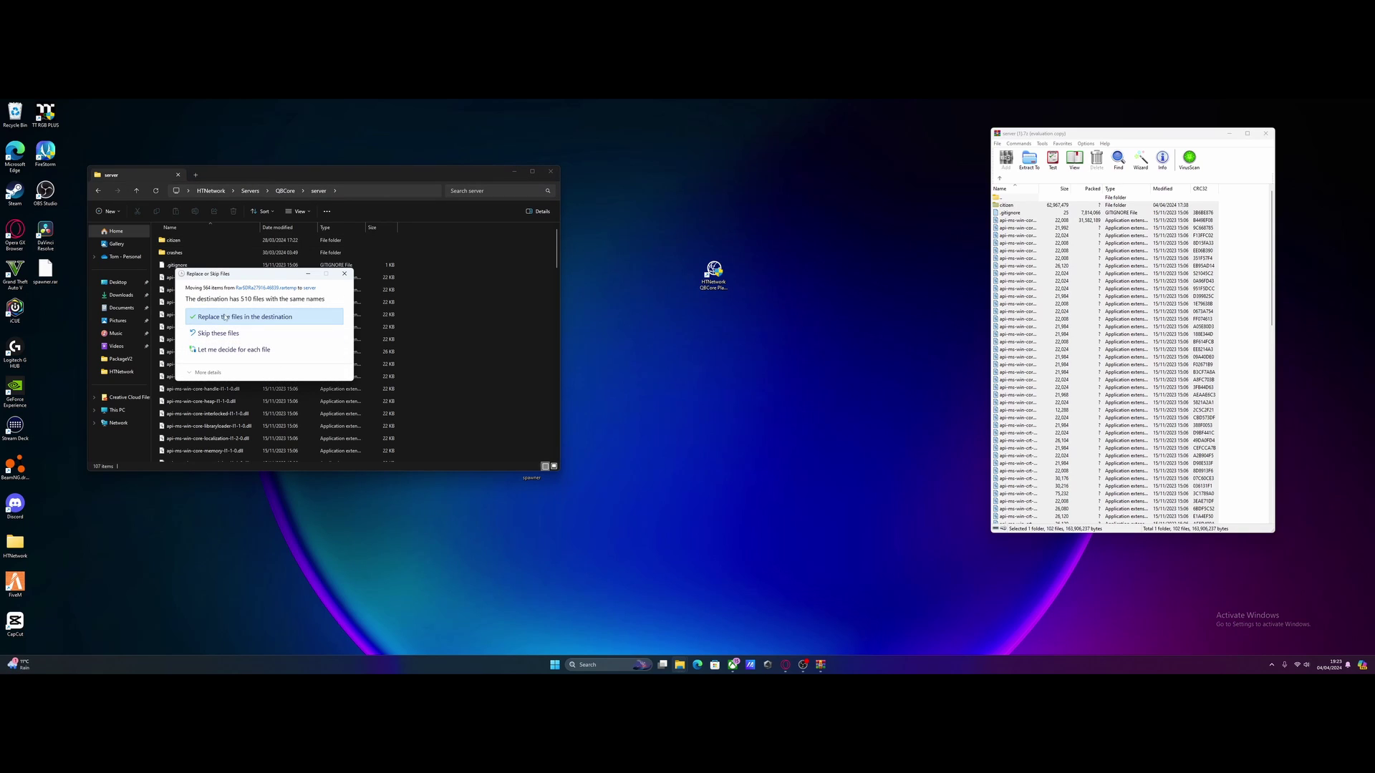
left_click(226, 318)
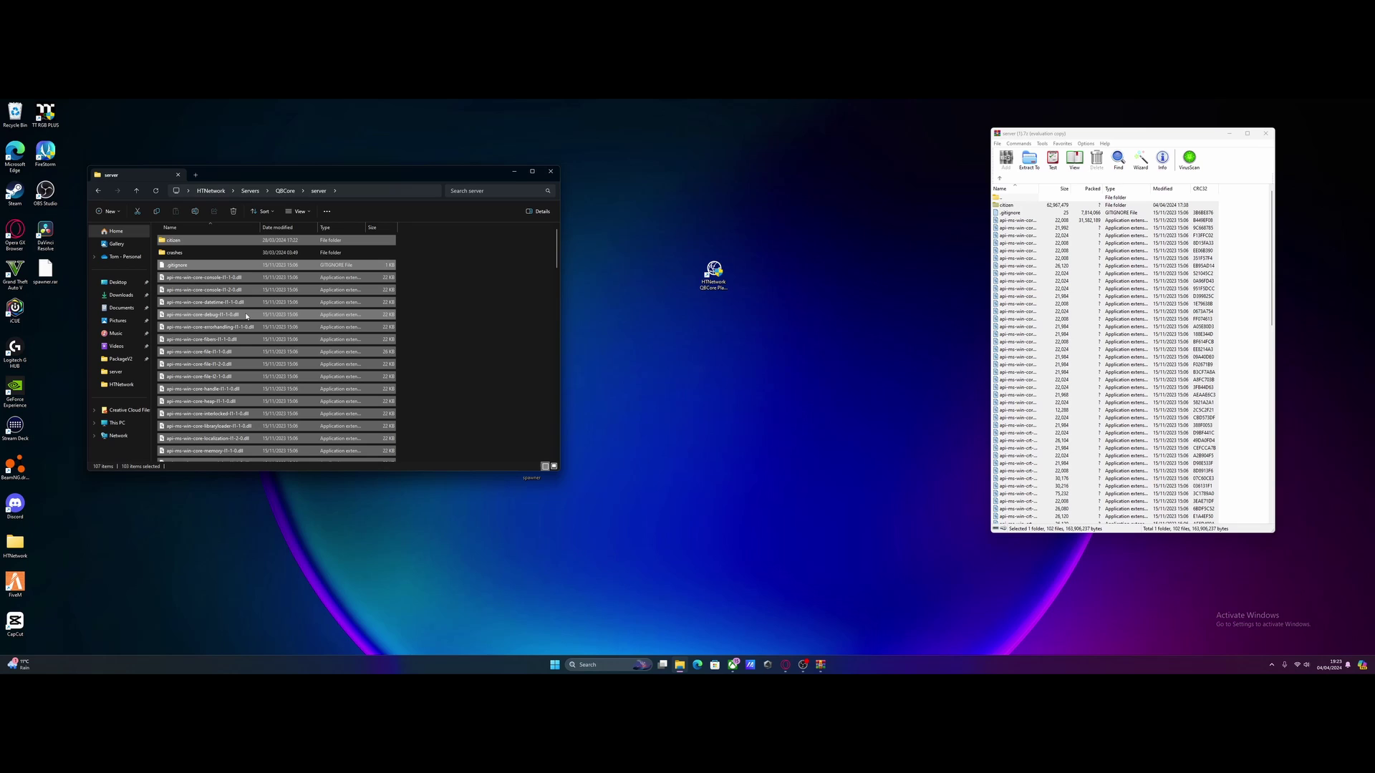
Close WinRAR, review the updated server files, and go back to the QBCore folder.
left_click(1265, 133)
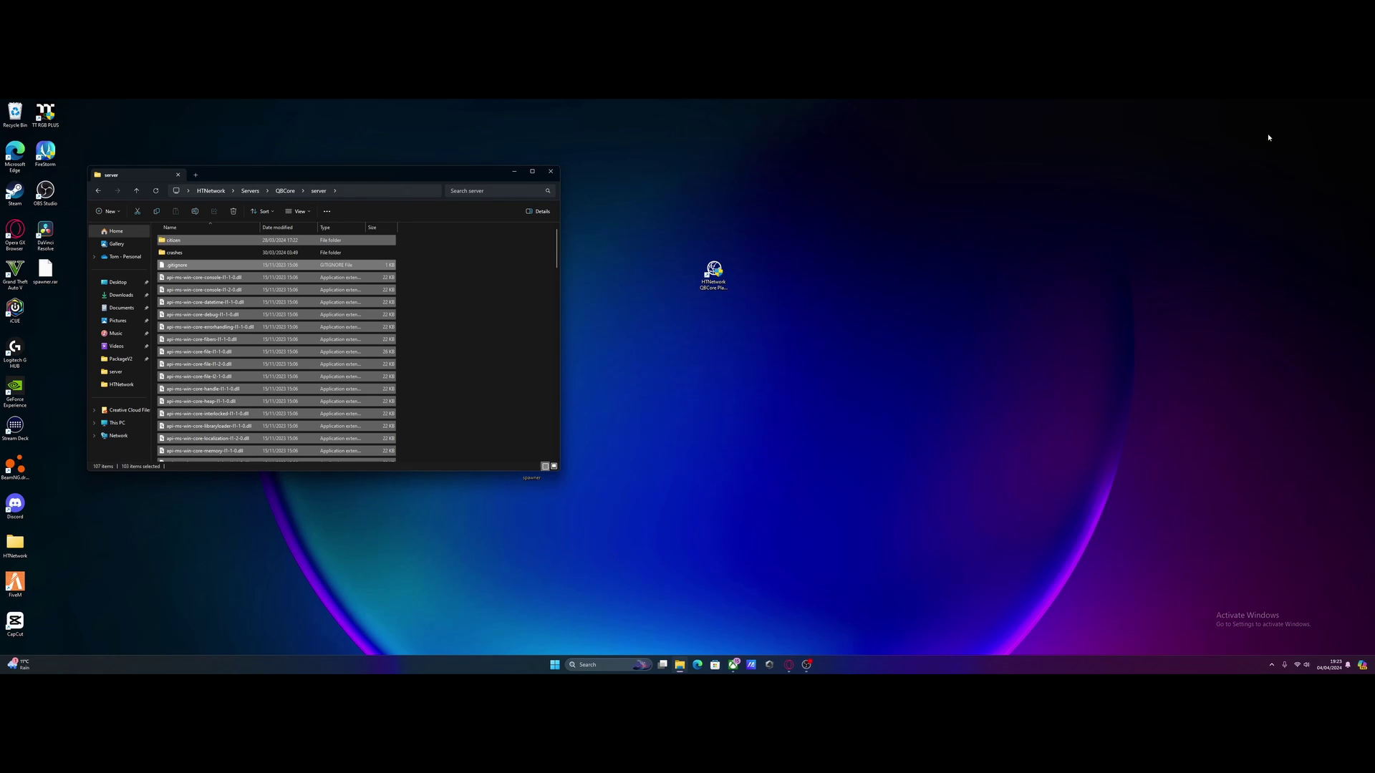
left_click_drag(337, 172, 728, 188)
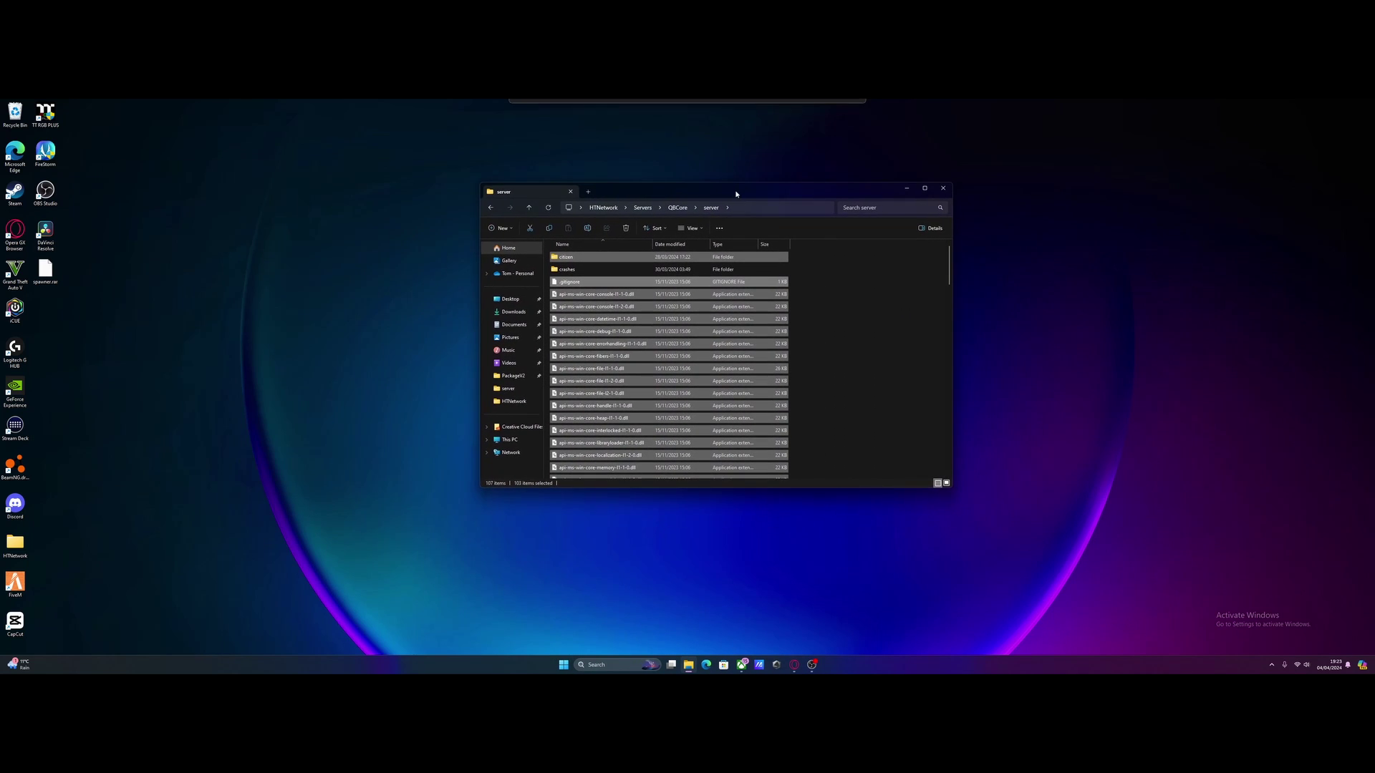
scroll(731, 339, "down", 10)
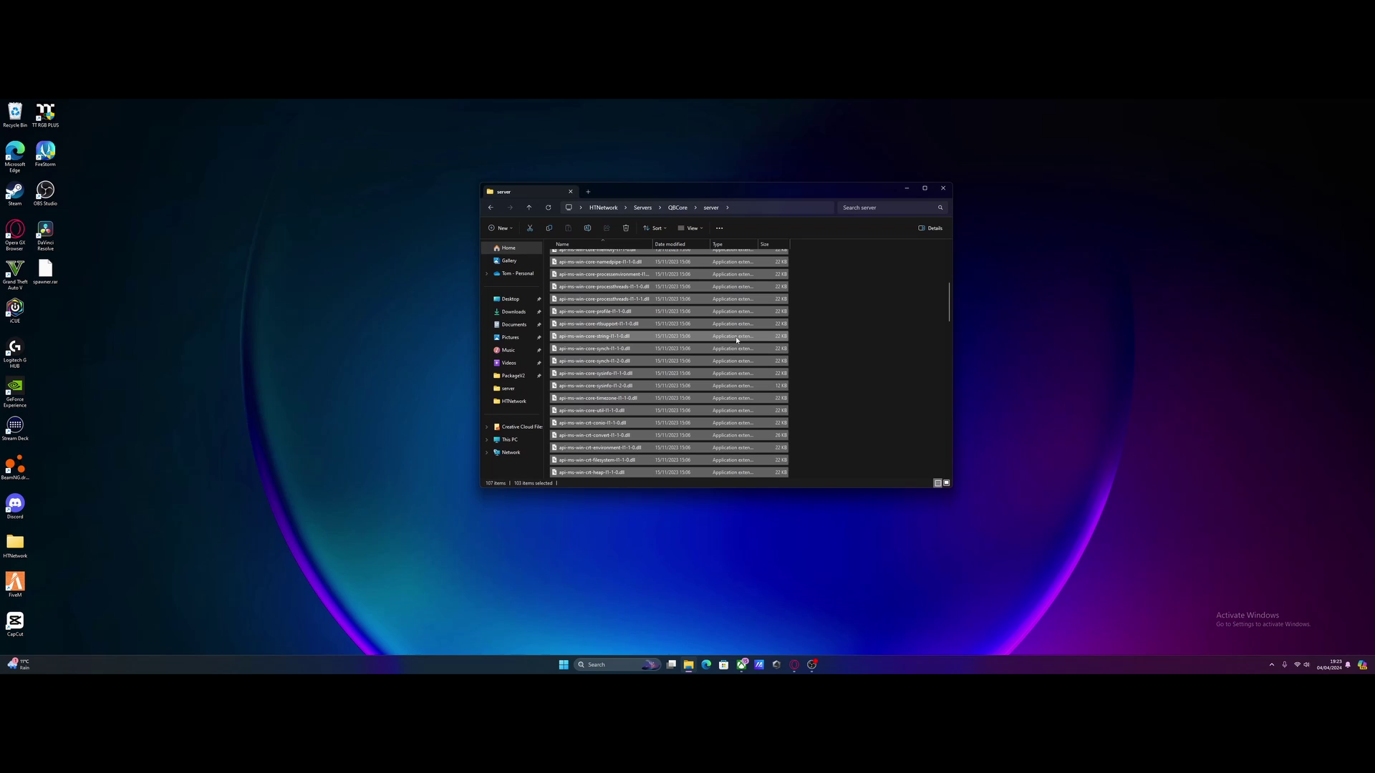
scroll(752, 342, "down", 3)
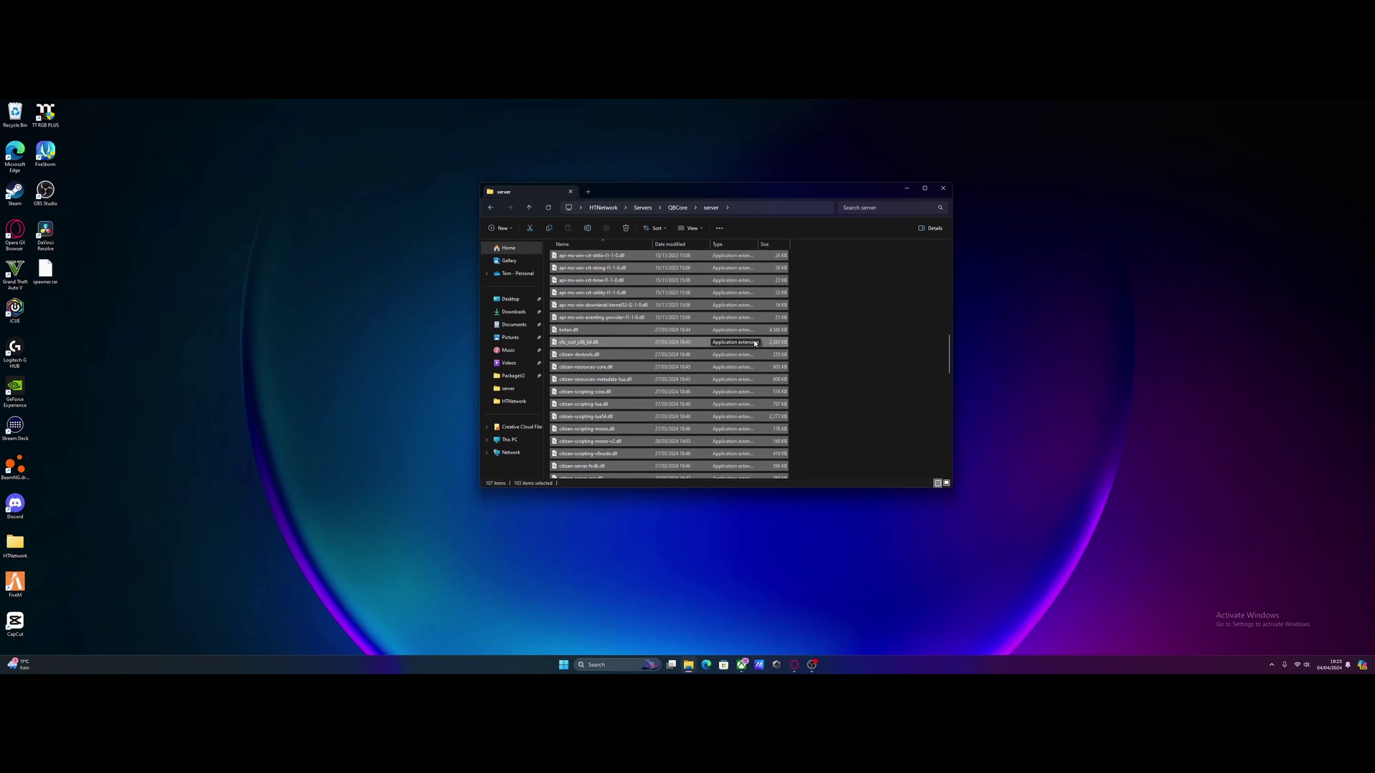
left_click(888, 353)
scroll(745, 387, "down", 5)
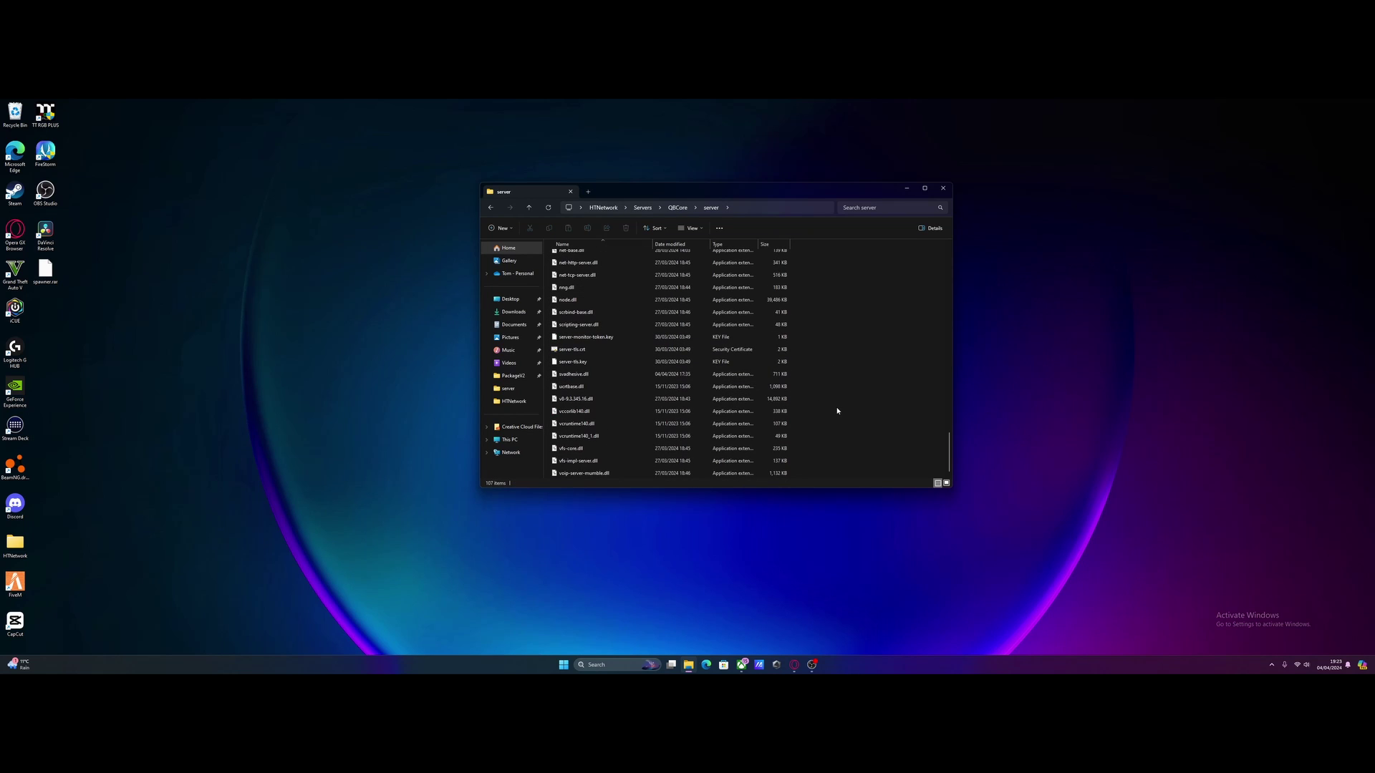
left_click(642, 208)
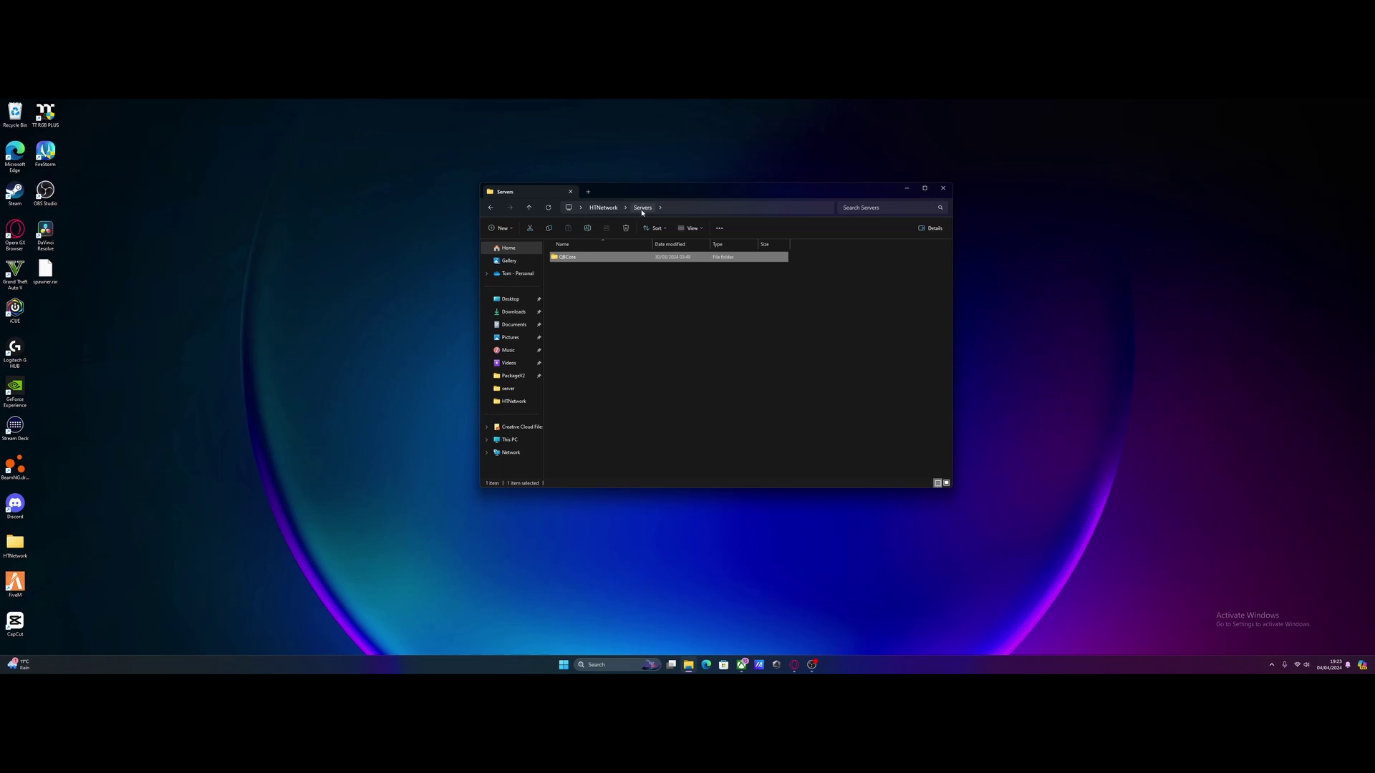
double_click(598, 259)
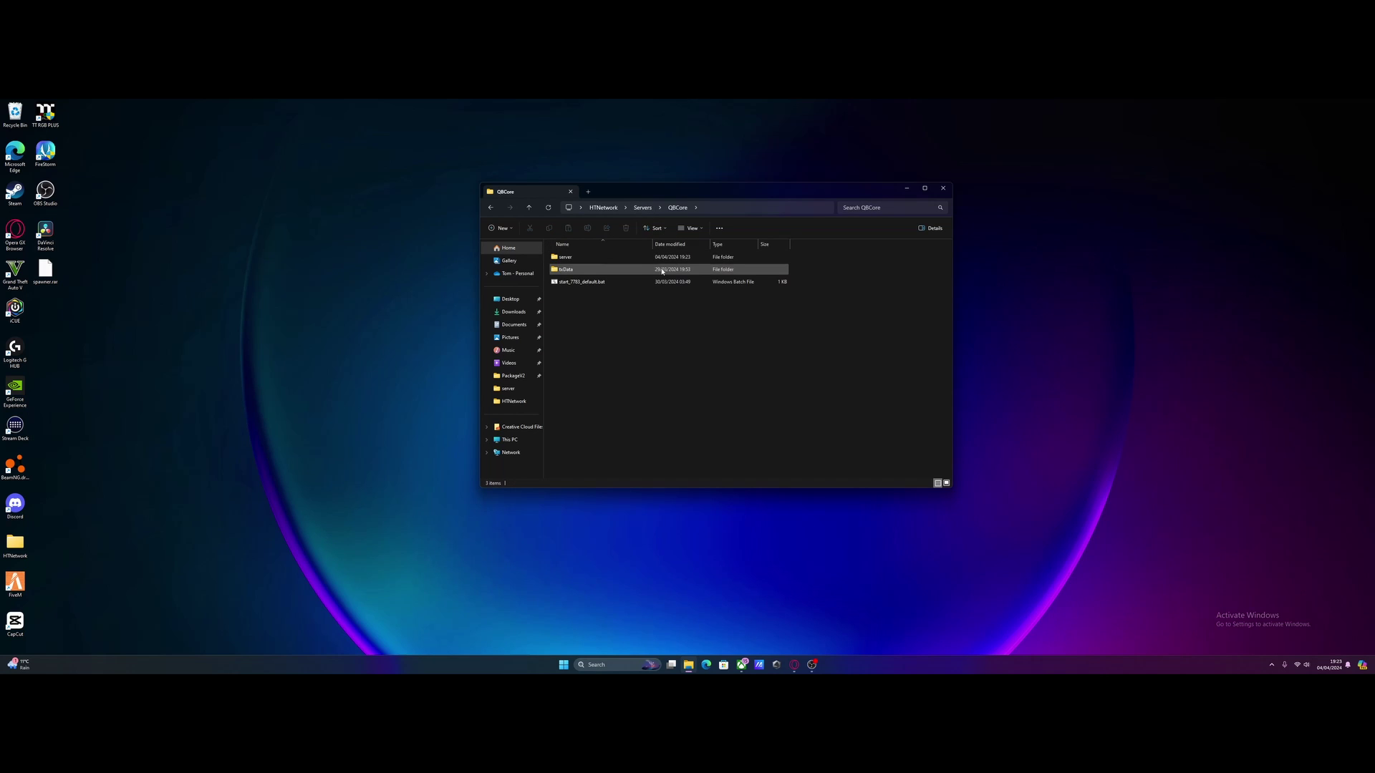
Run start_7783_default.bat and reposition the console to watch FXServer boot.
double_click(585, 284)
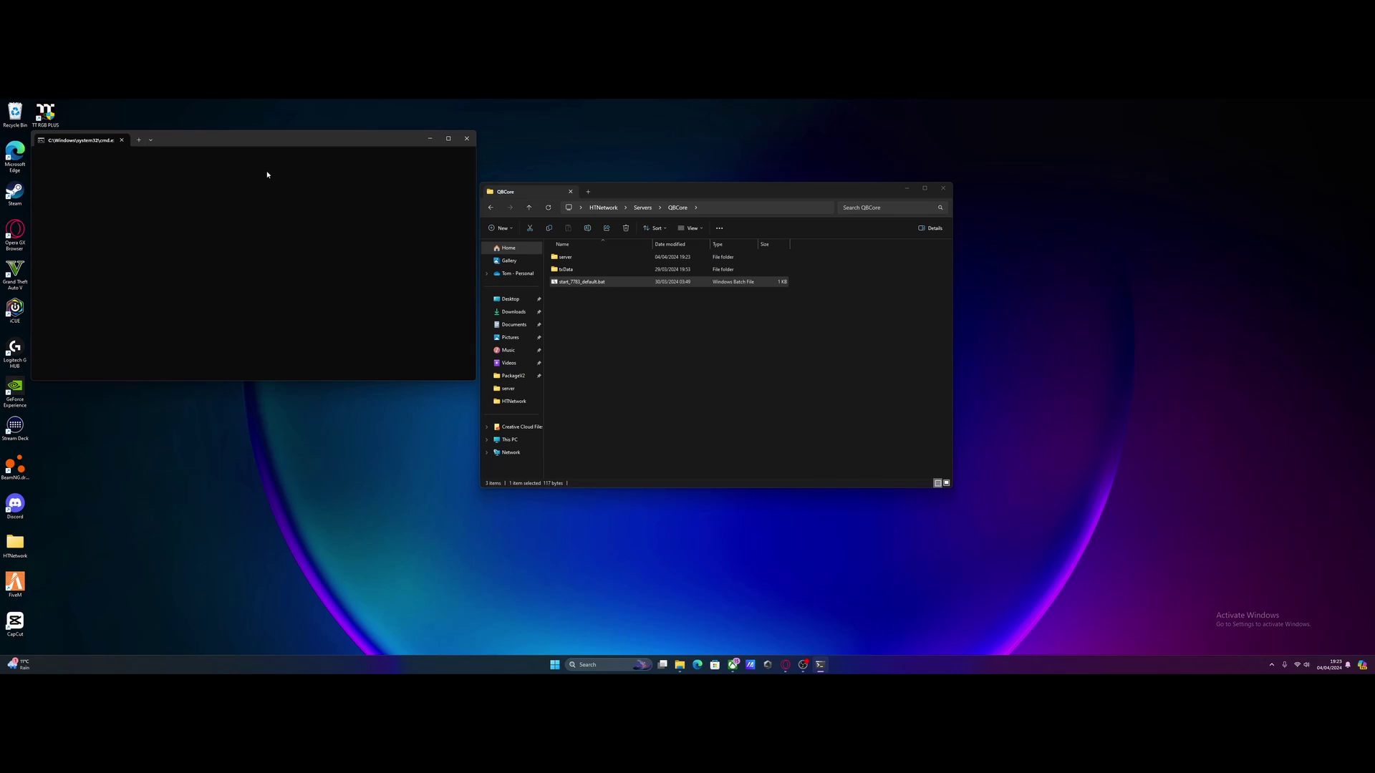
left_click_drag(263, 142, 805, 221)
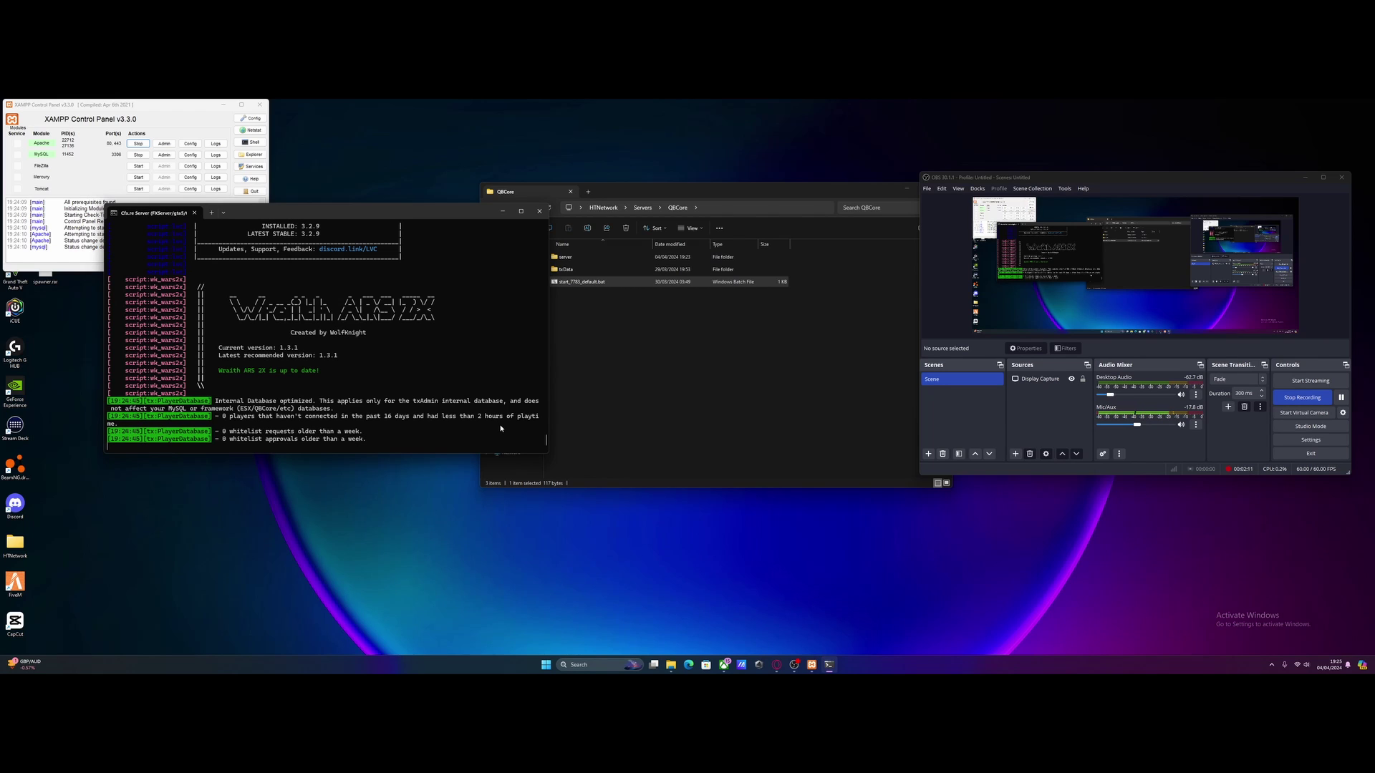
left_click(673, 364)
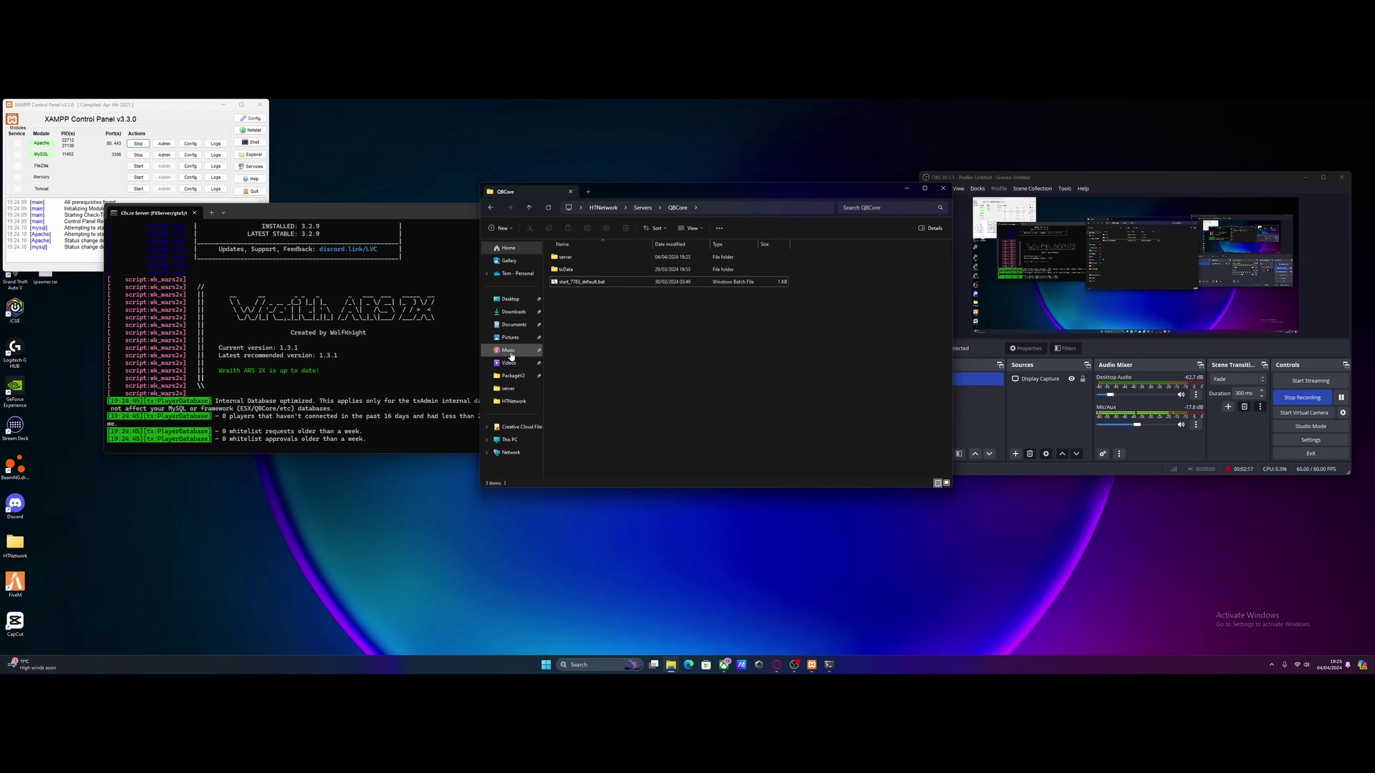
left_click(398, 355)
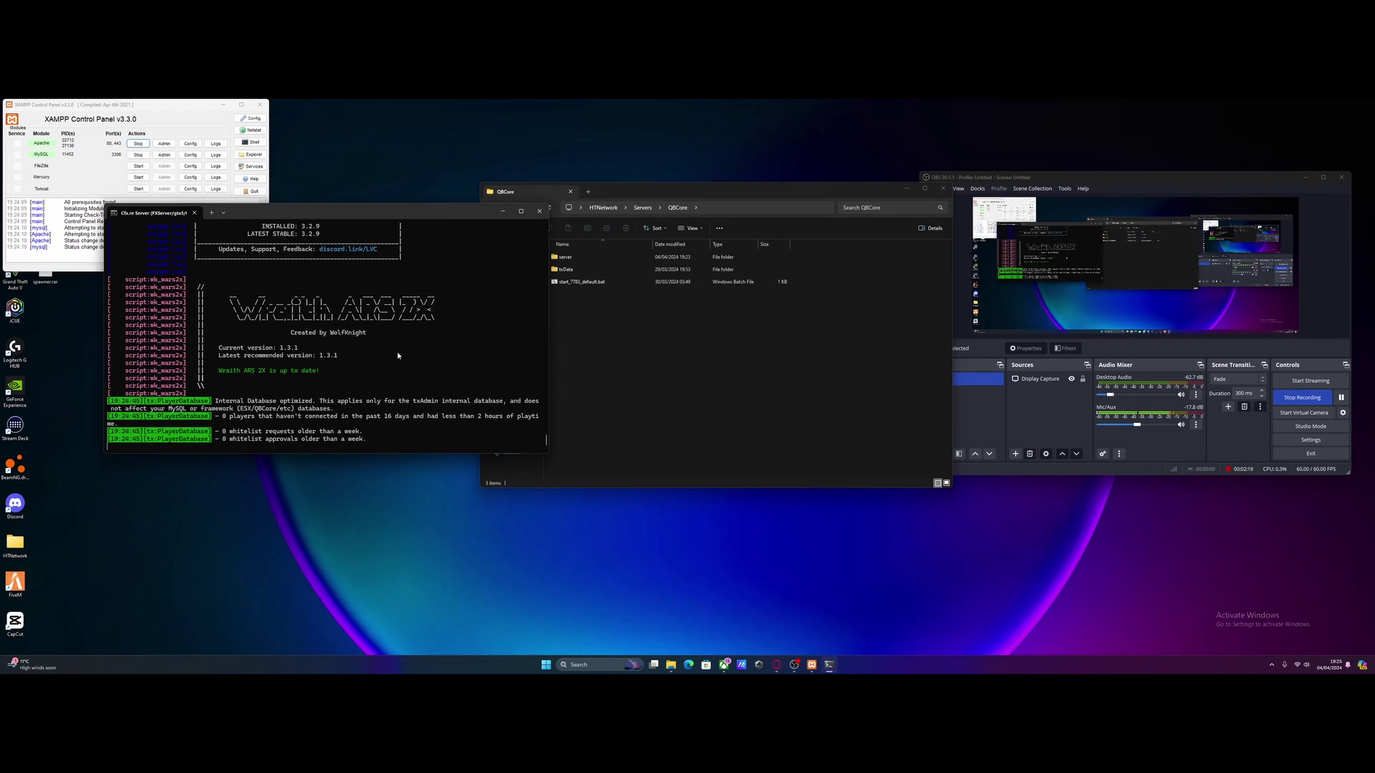
left_click(713, 378)
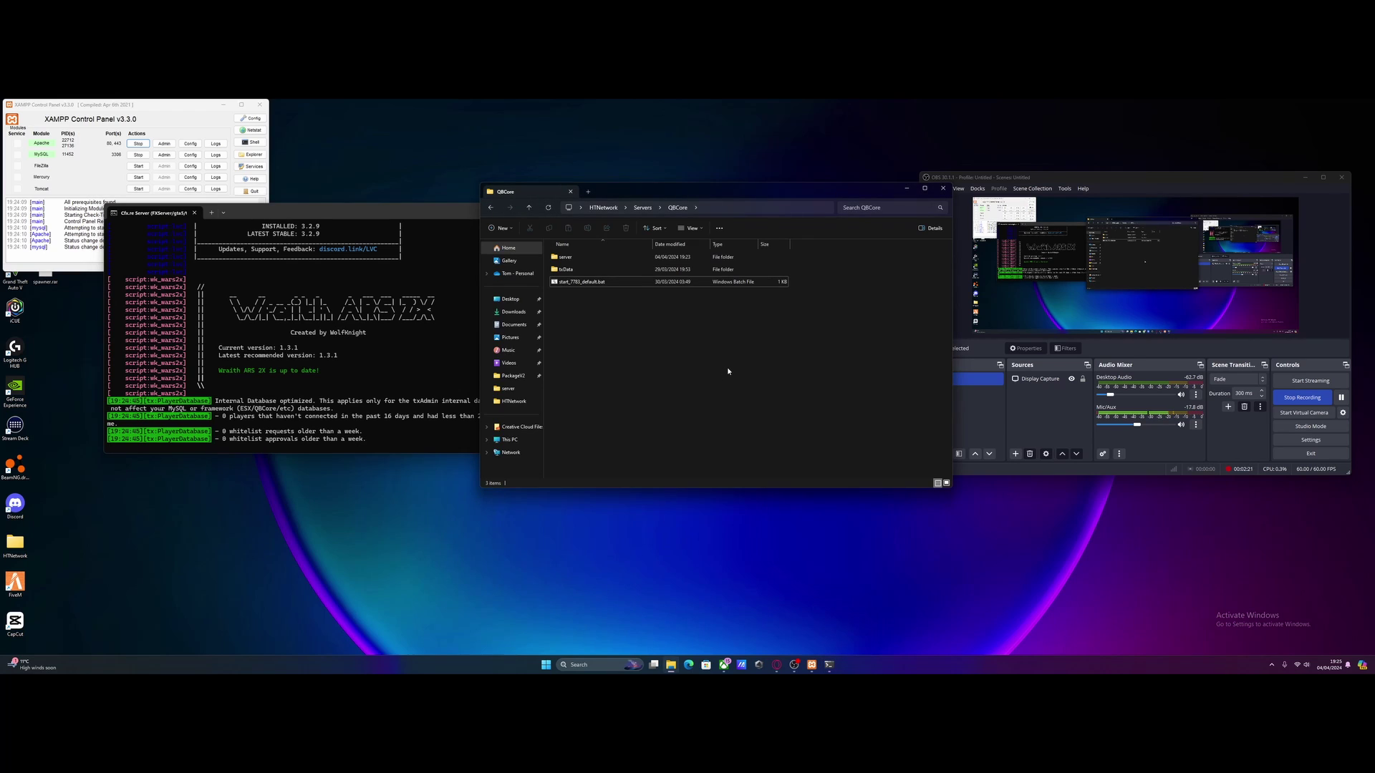